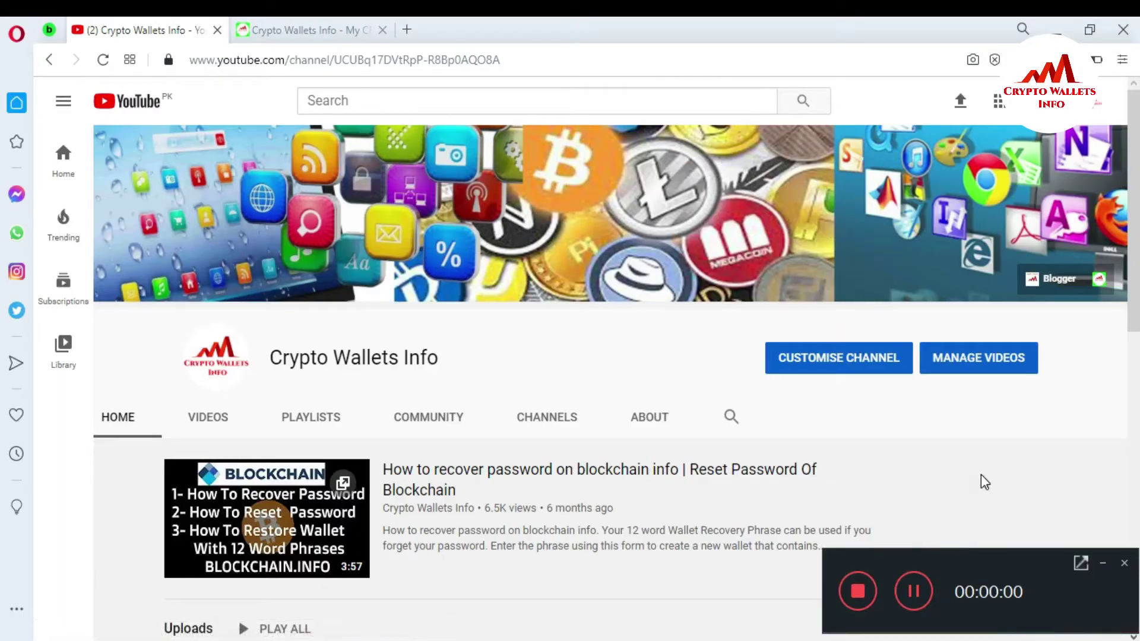
# Leave the YouTube channel page for the Crypto Wallets Info website tab.
pyautogui.click(1104, 564)
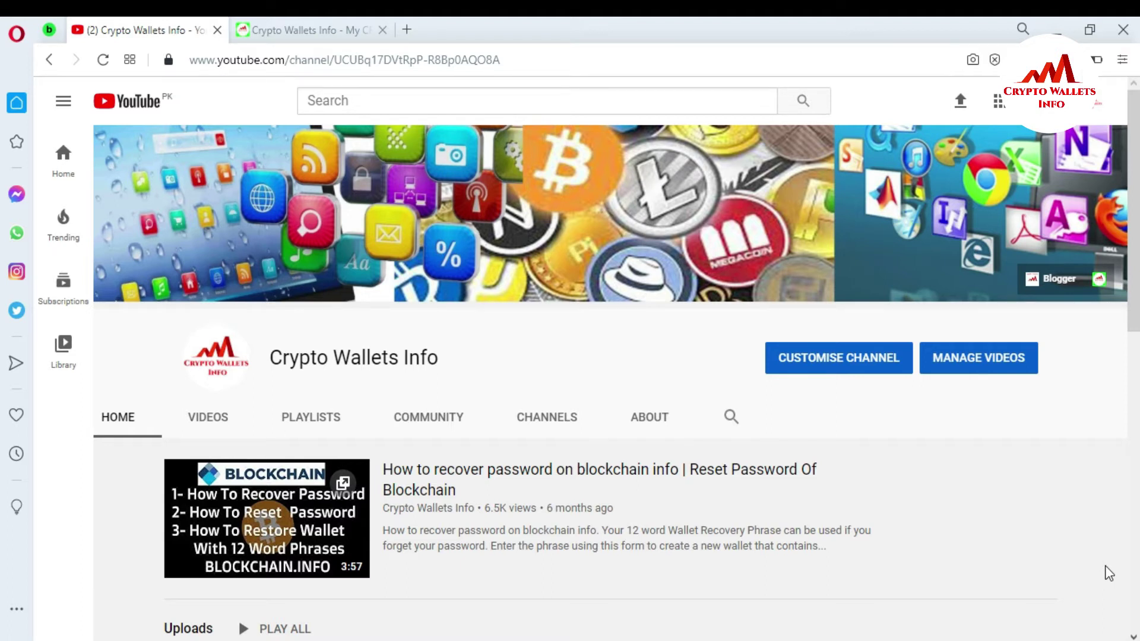
pyautogui.click(261, 28)
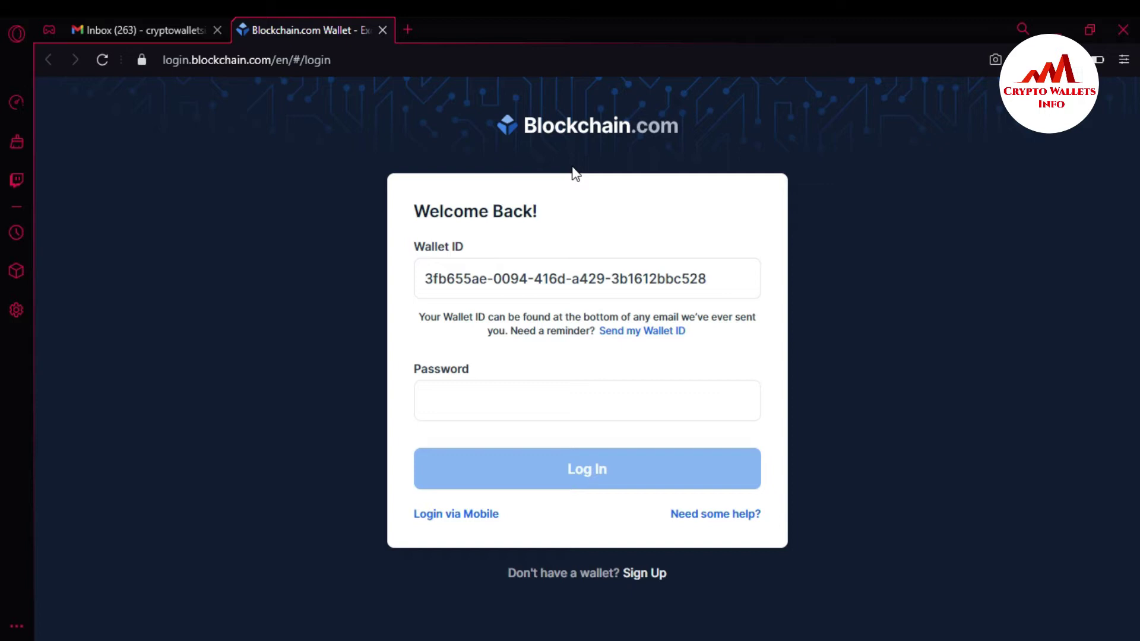
# Enter the account password under the prefilled Wallet ID and submit the login.
pyautogui.moveTo(720, 282); pyautogui.dragTo(418, 274)
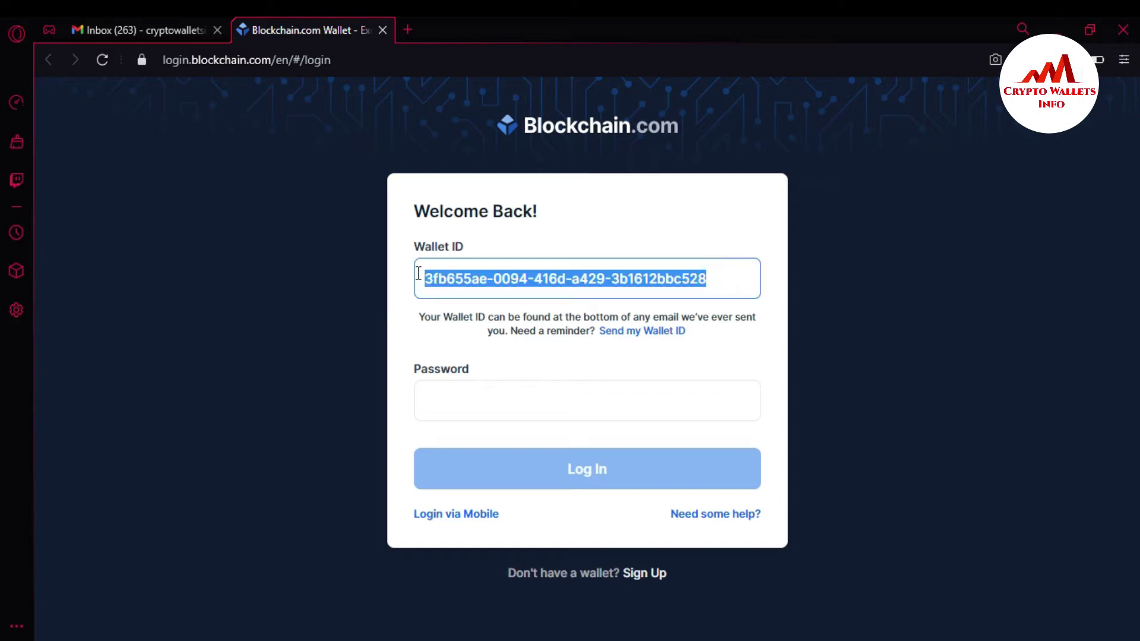
pyautogui.click(481, 407)
pyautogui.write('p')
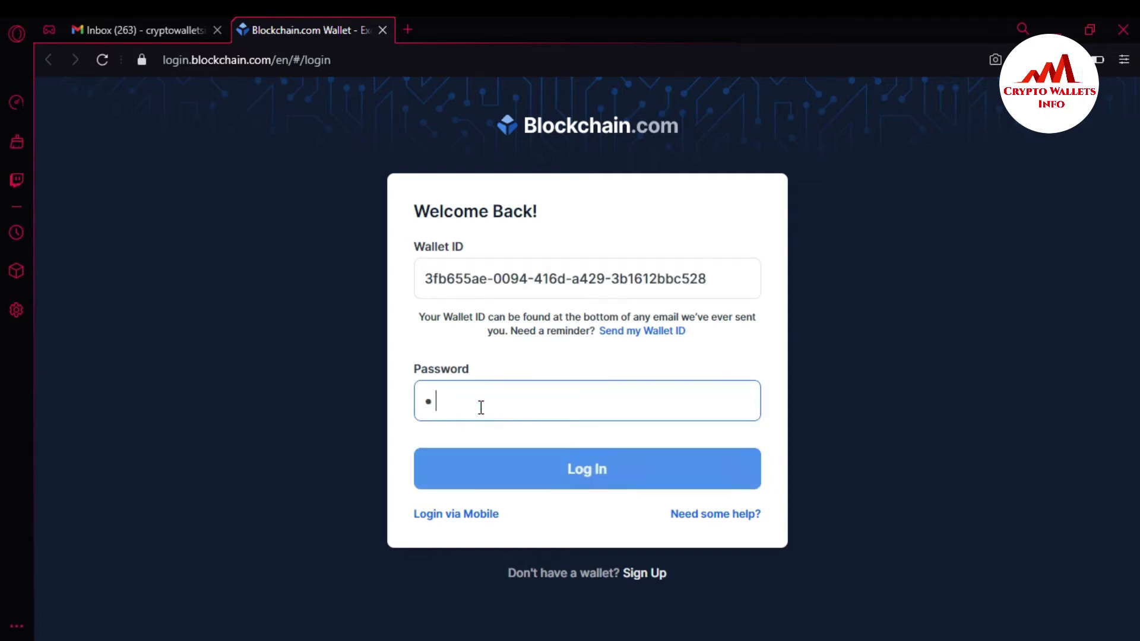
pyautogui.write('a')
pyautogui.press('BackSpace')
pyautogui.press('BackSpace')
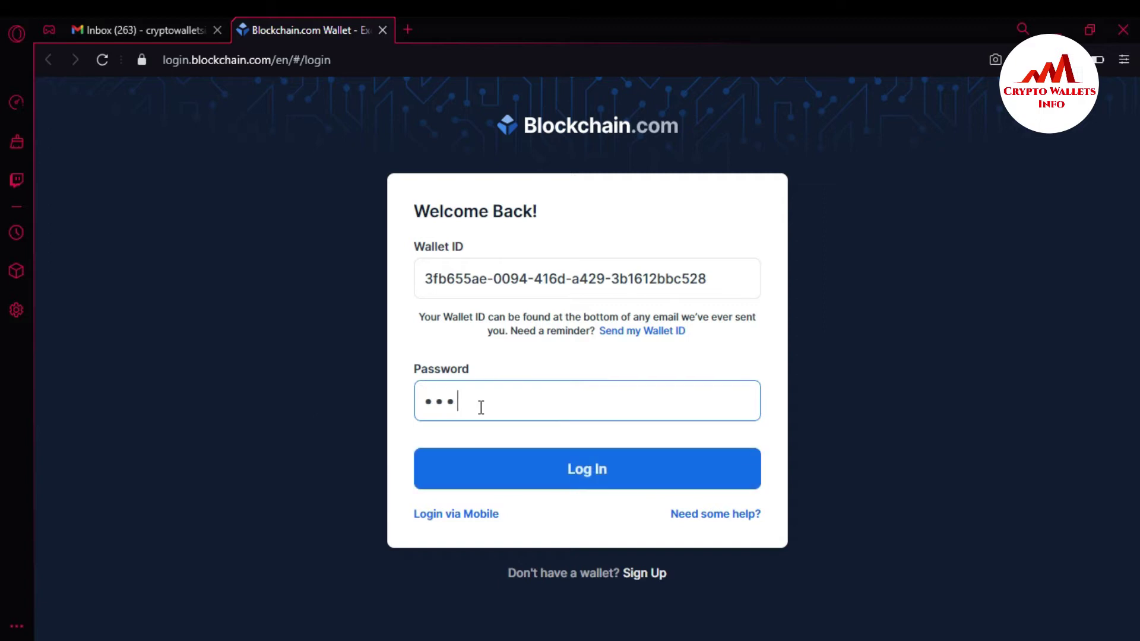
pyautogui.click(524, 471)
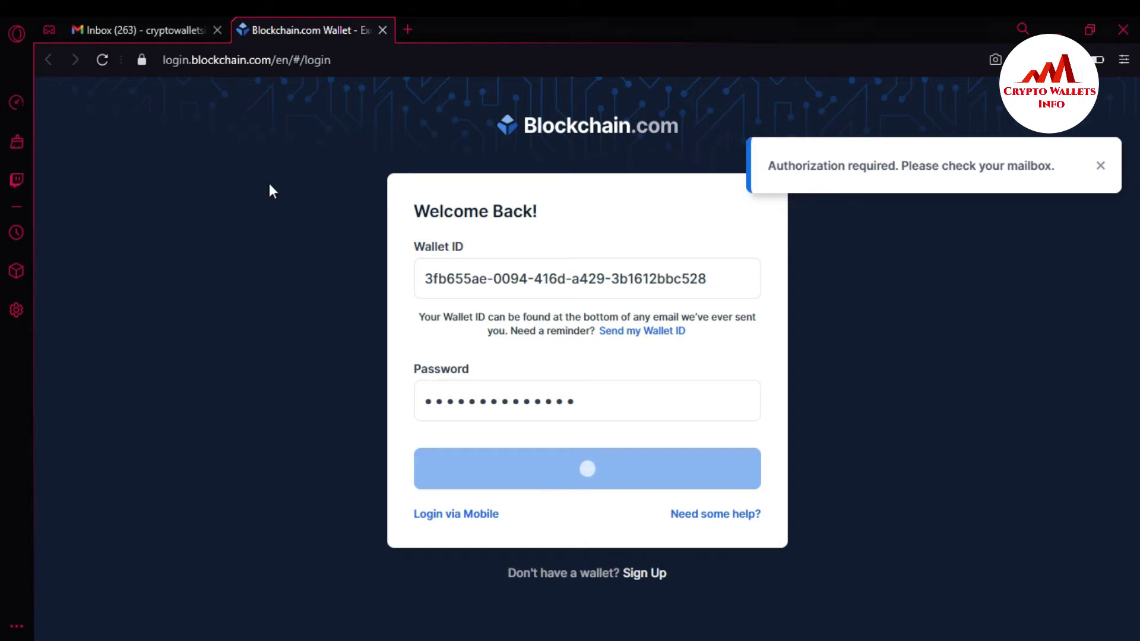
# Approve the login via the Gmail authorization email, then return to the wallet login tab.
pyautogui.click(95, 33)
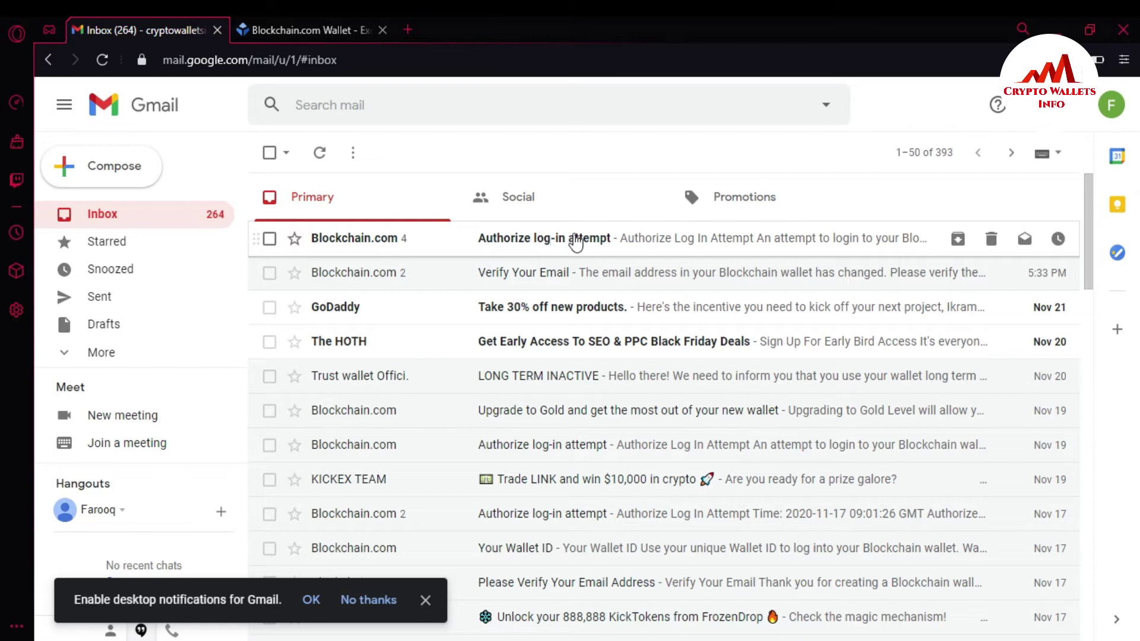
pyautogui.click(575, 241)
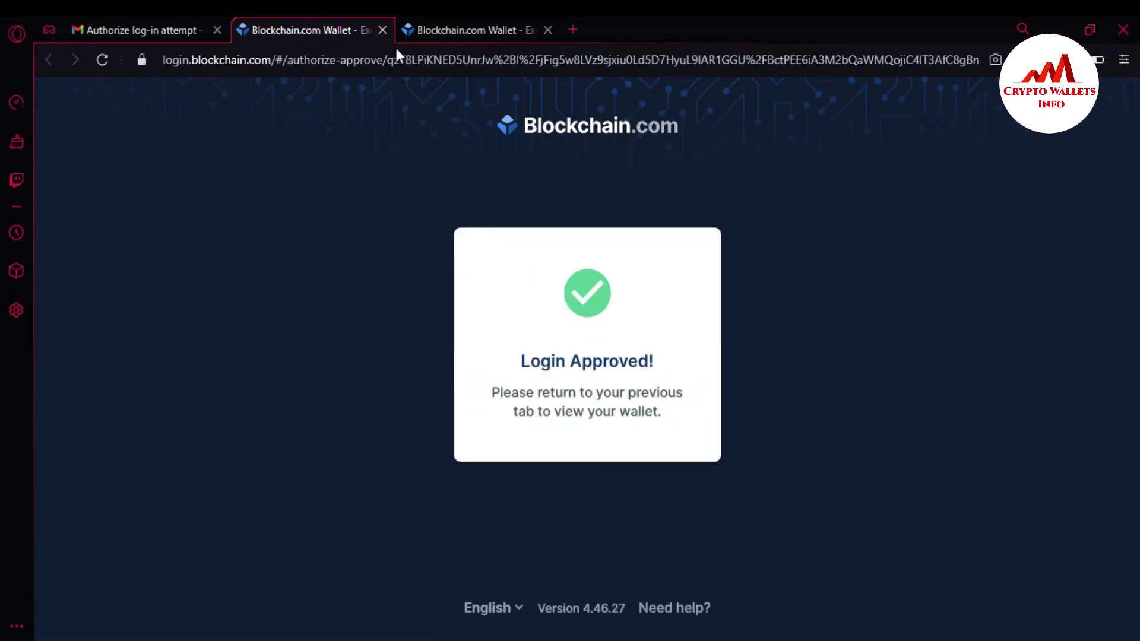
pyautogui.click(382, 30)
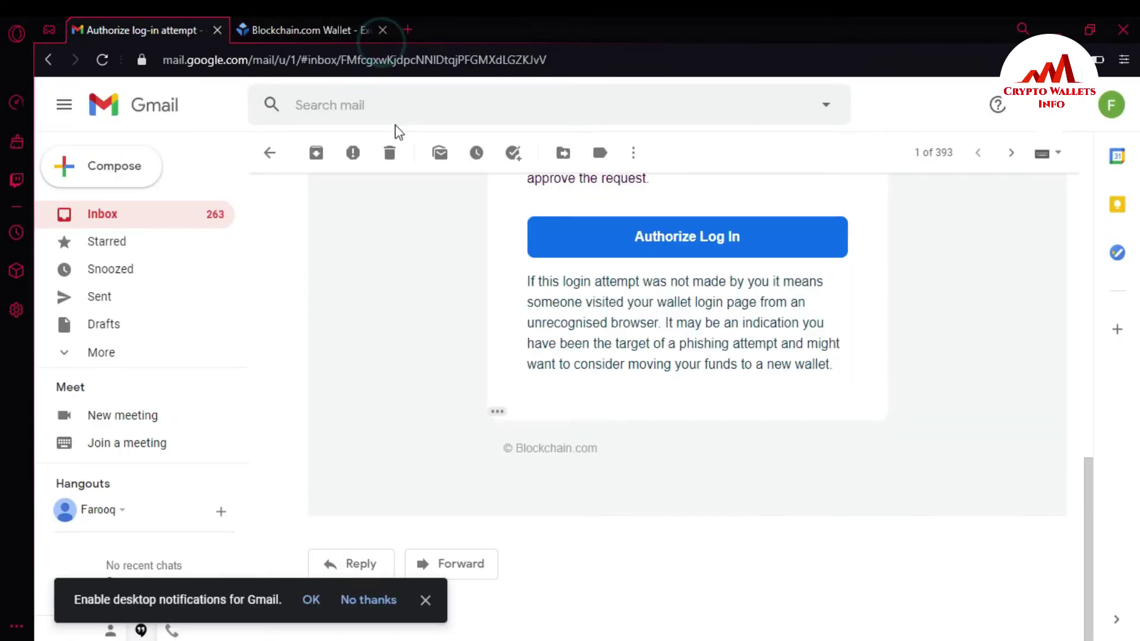
pyautogui.click(313, 30)
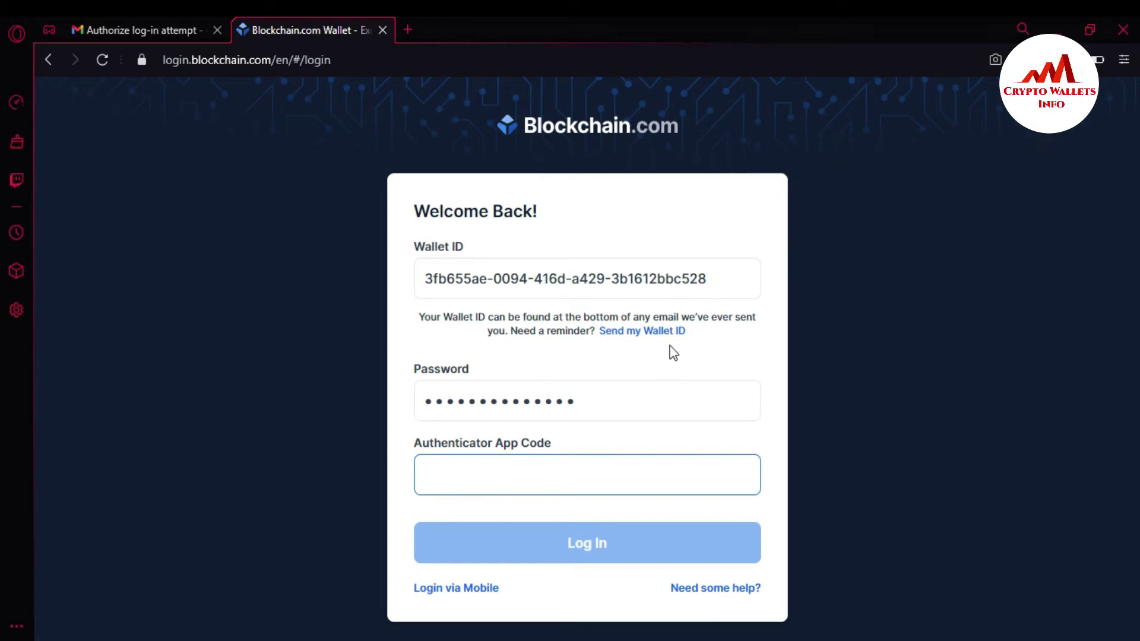
# Enter the six-digit authenticator app code and complete the wallet login.
pyautogui.click(591, 473)
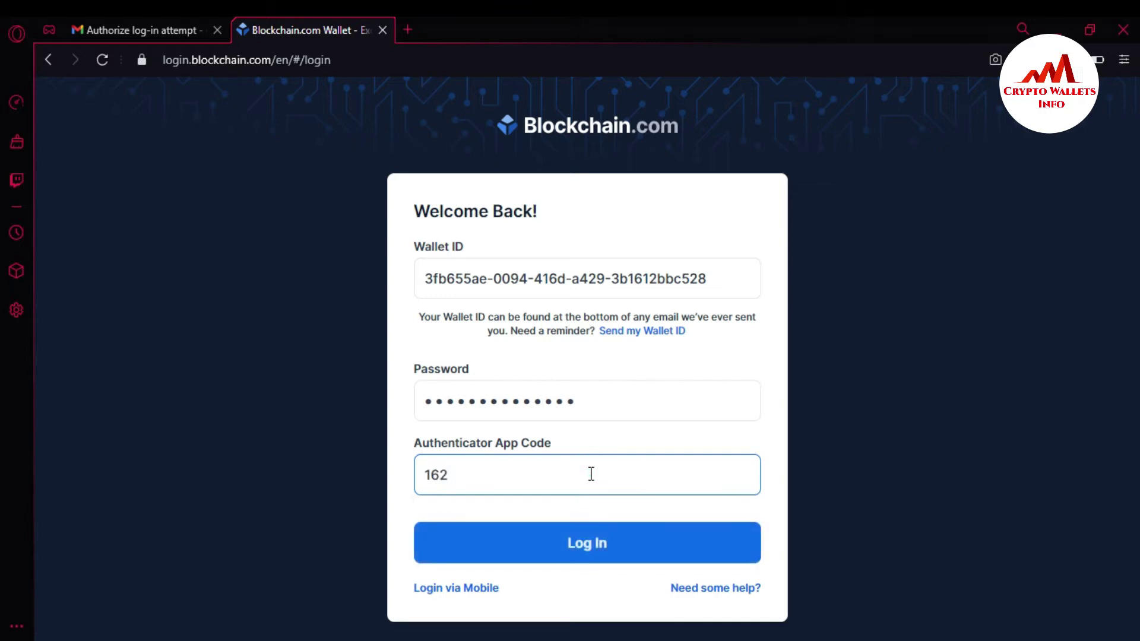
pyautogui.click(600, 547)
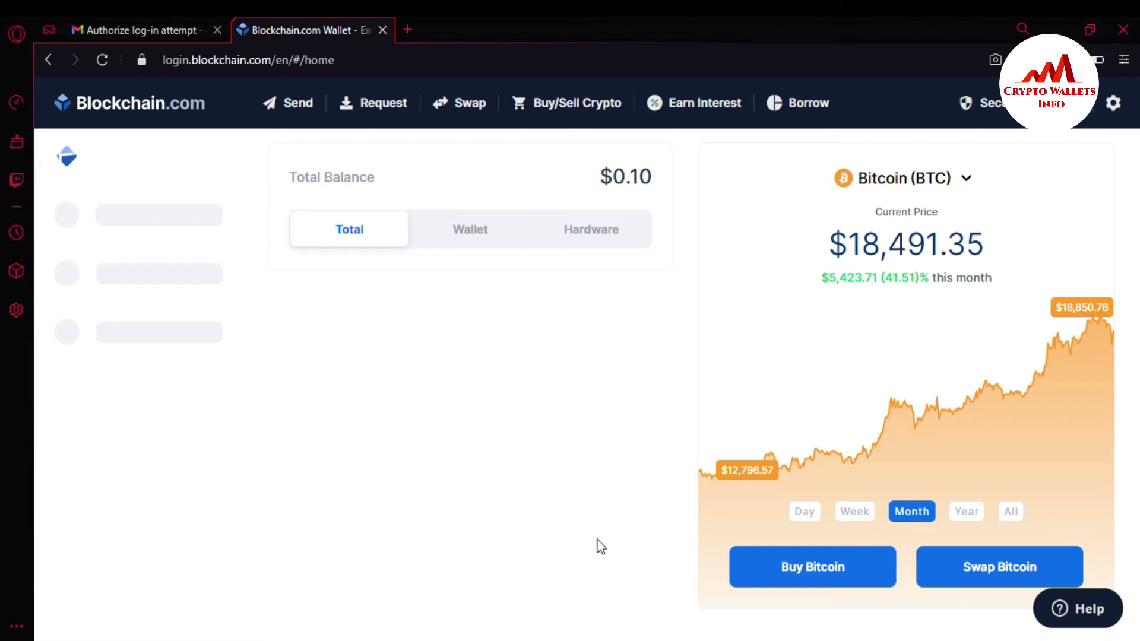
# Open Security Center and highlight the Verify Your Personal Email step and its note.
pyautogui.click(999, 116)
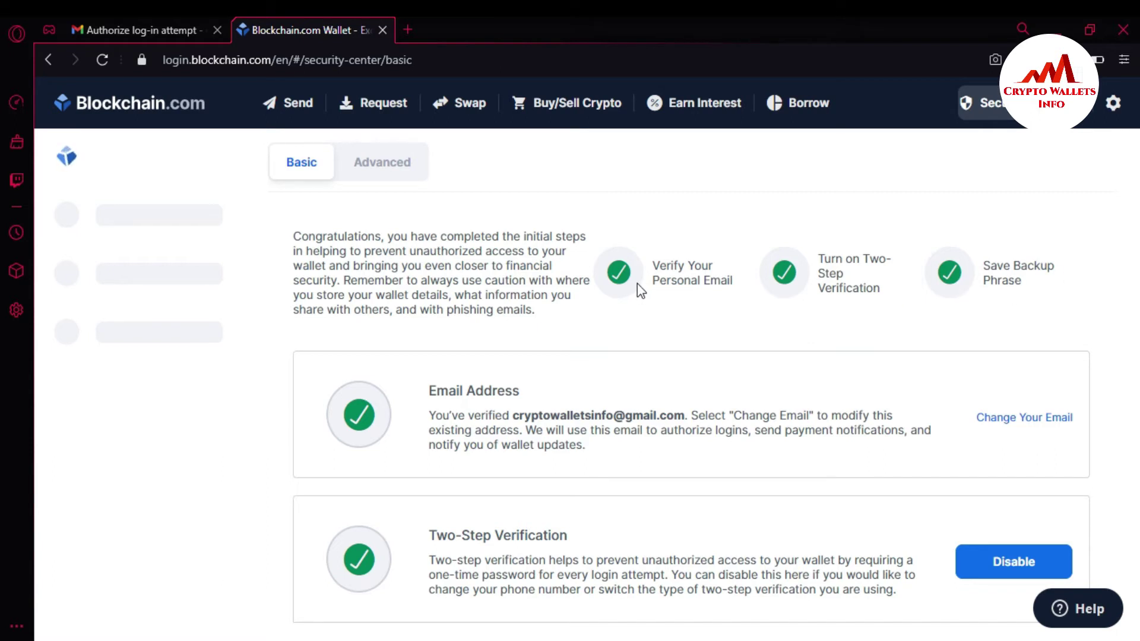
pyautogui.moveTo(636, 283); pyautogui.dragTo(793, 283)
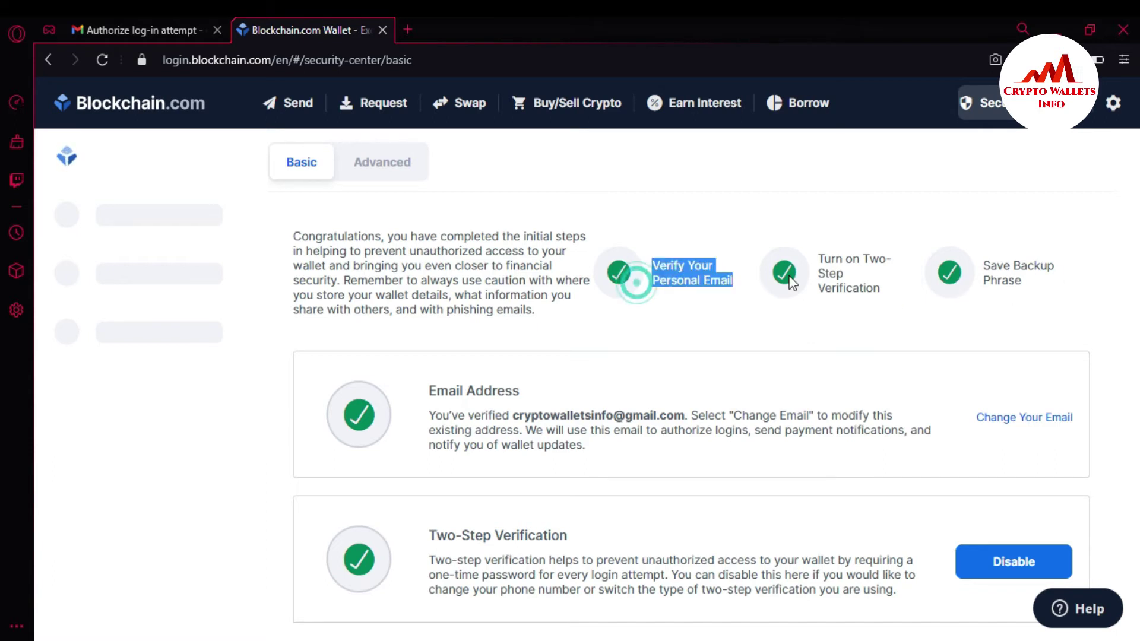
pyautogui.click(801, 208)
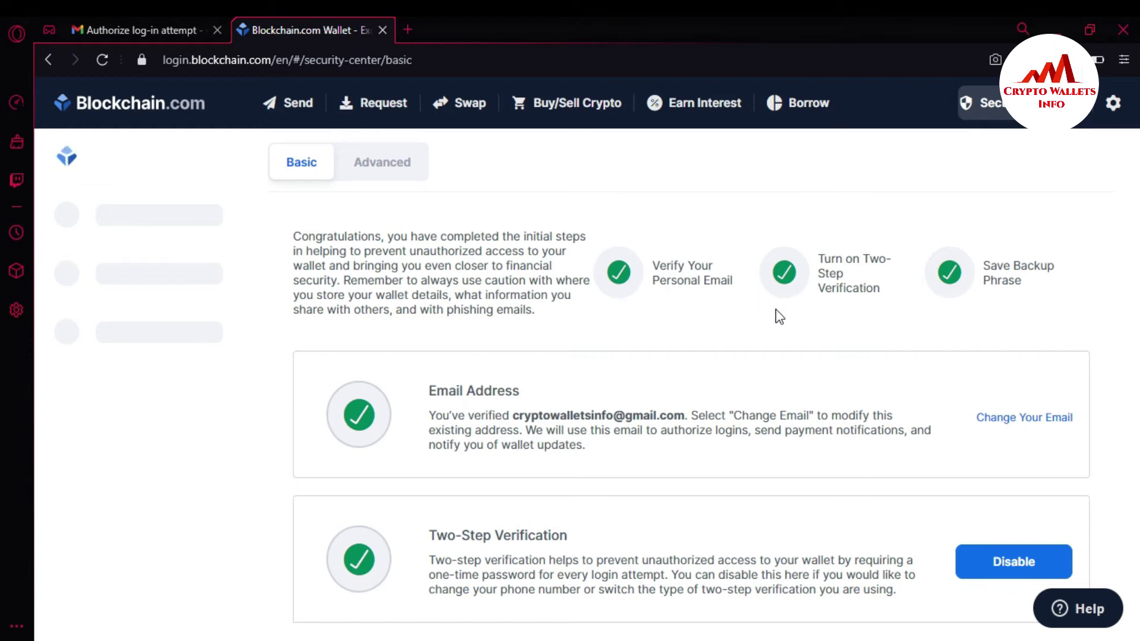
pyautogui.doubleClick(433, 419)
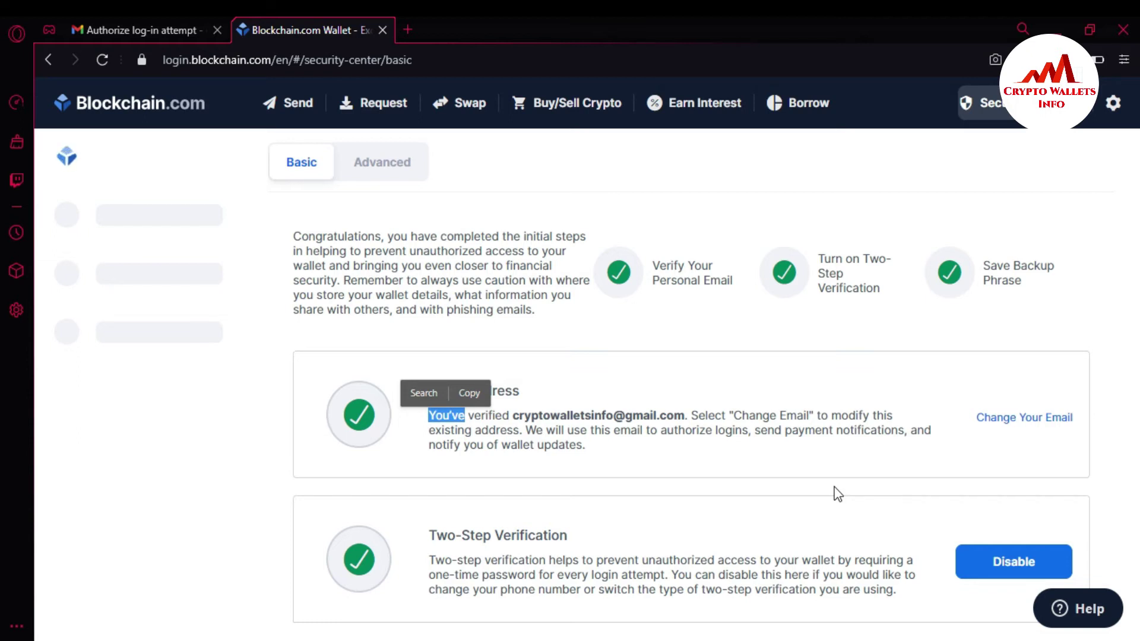
pyautogui.click(741, 392)
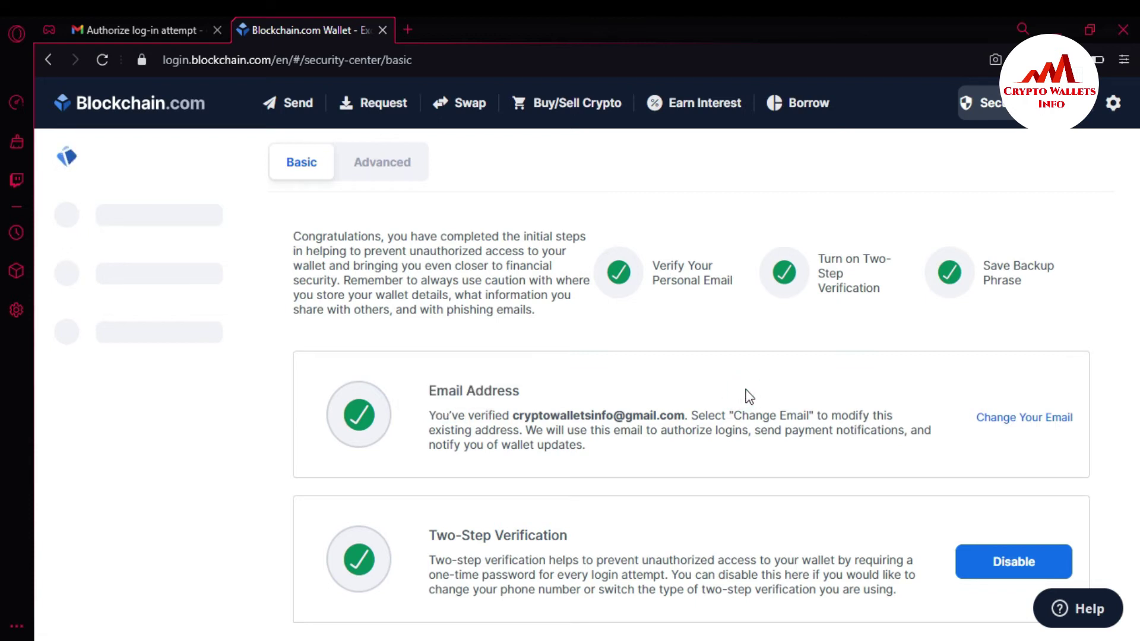
# Open Change Your Email and select the current address in the email field.
pyautogui.click(1022, 418)
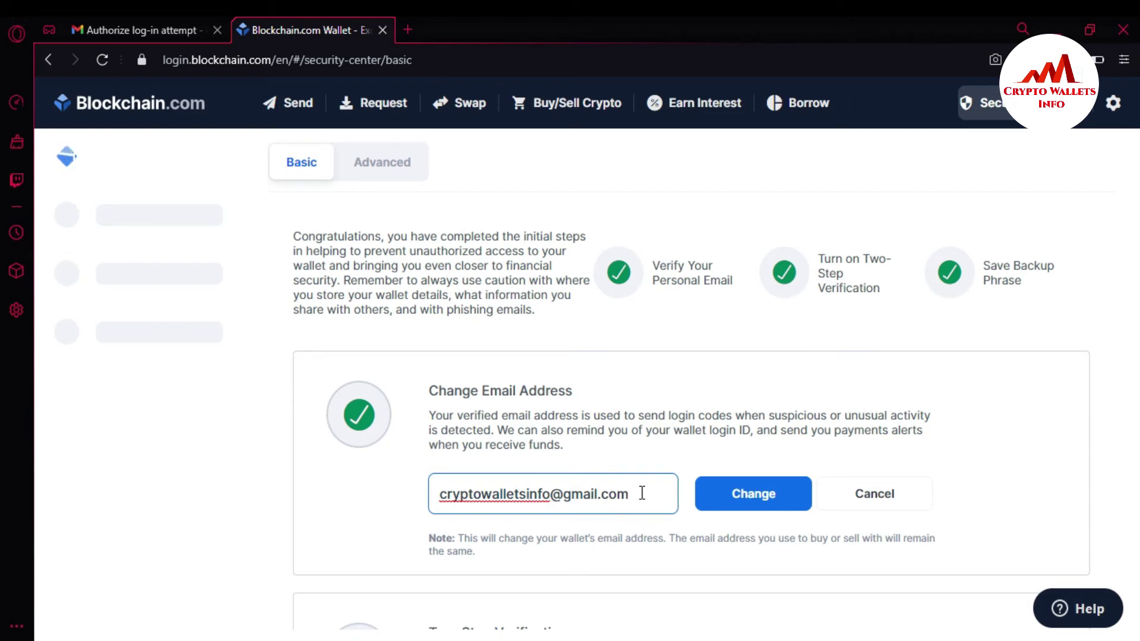
pyautogui.moveTo(636, 491); pyautogui.dragTo(382, 481)
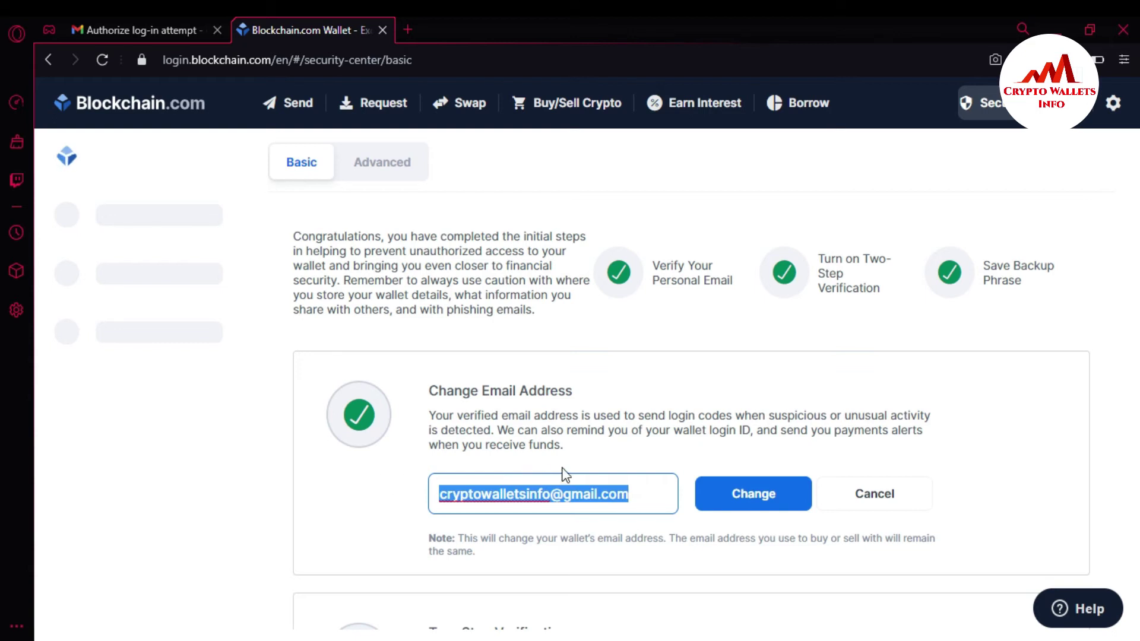
# Submit the email change, then reopen Change Your Email and select the address.
pyautogui.click(755, 498)
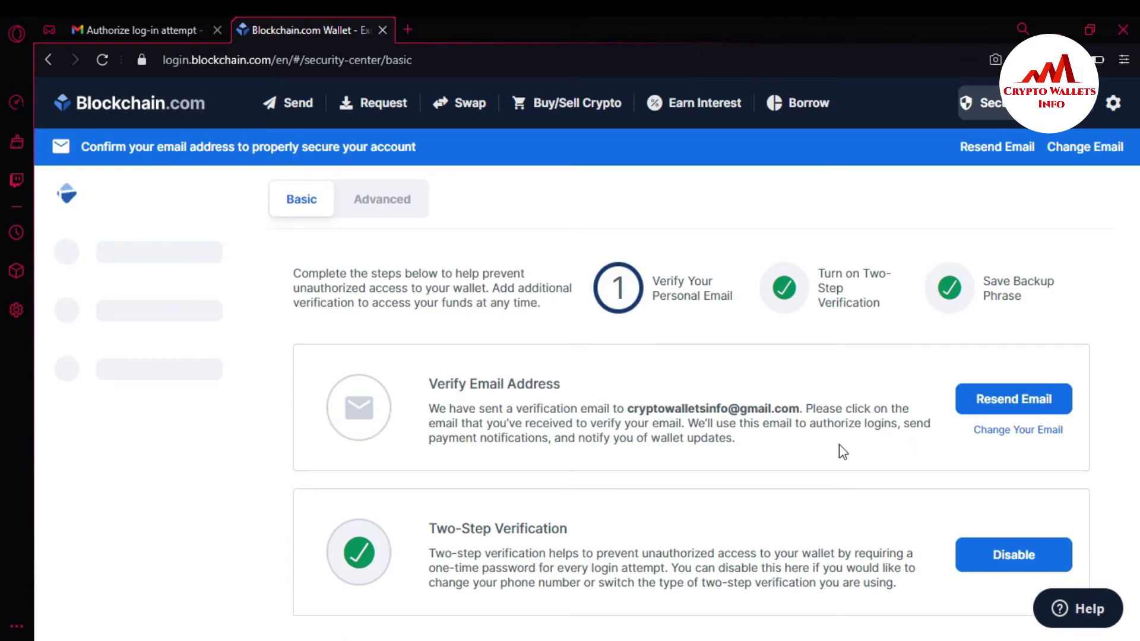
pyautogui.click(1019, 432)
pyautogui.moveTo(653, 487); pyautogui.dragTo(392, 501)
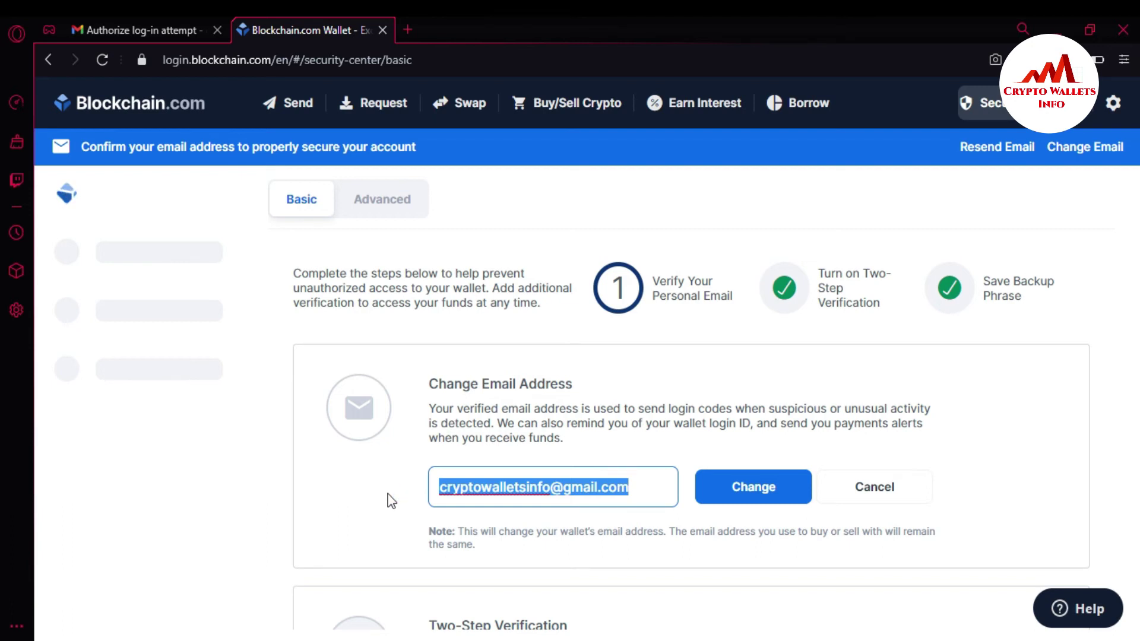
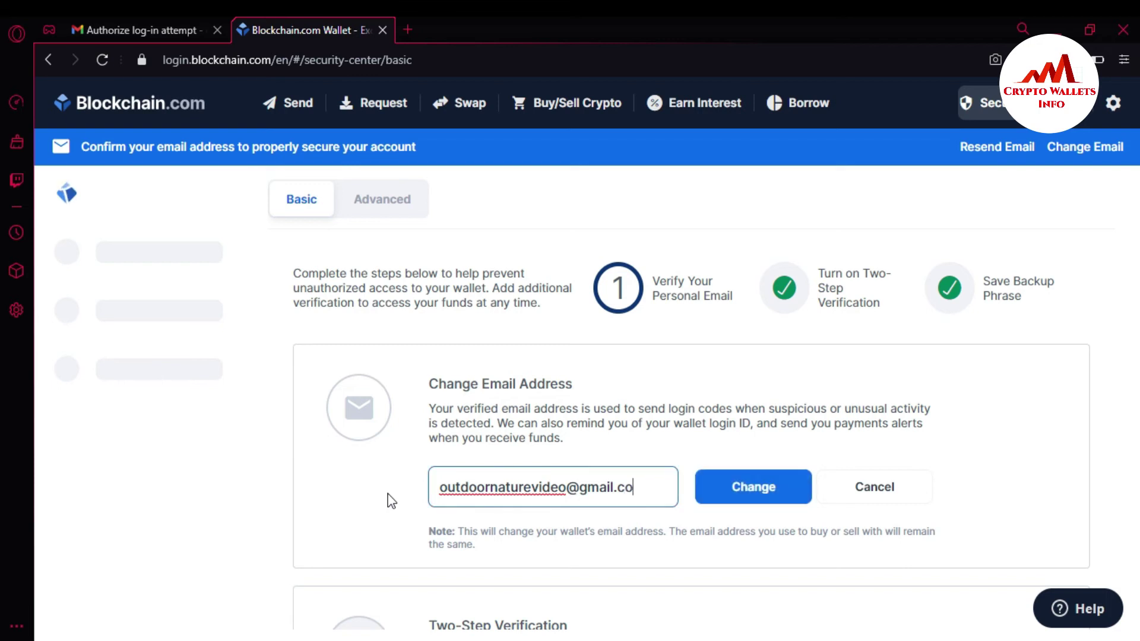
# Type the new Gmail address over the old one and submit it with Change.
pyautogui.click(768, 487)
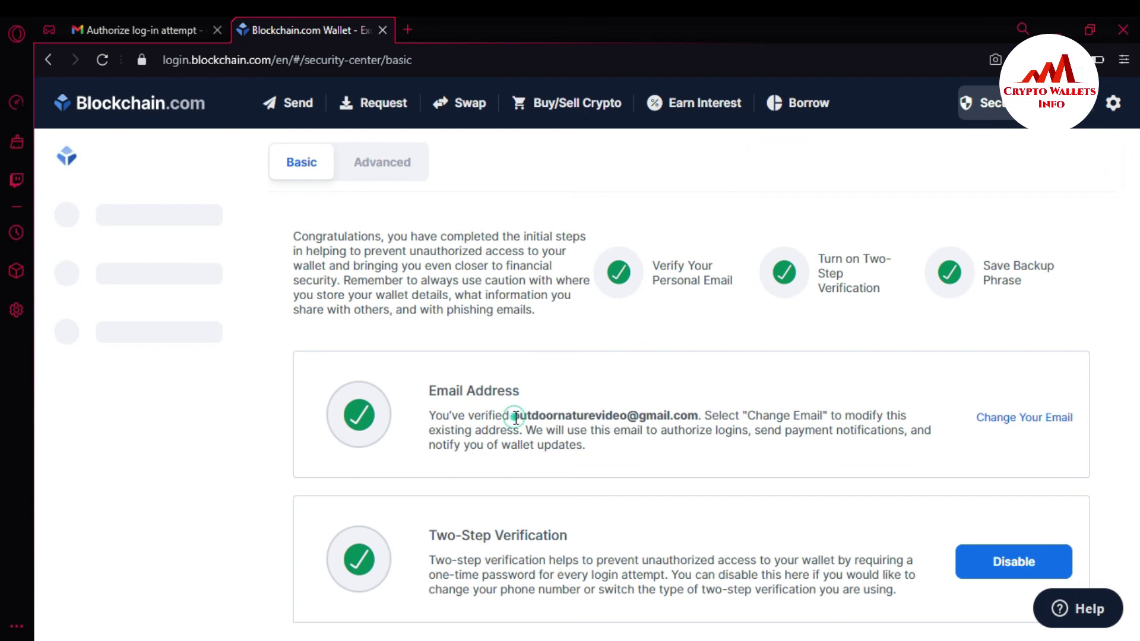
# Highlight the newly verified email address, then clear the selection.
pyautogui.moveTo(515, 416); pyautogui.dragTo(700, 419)
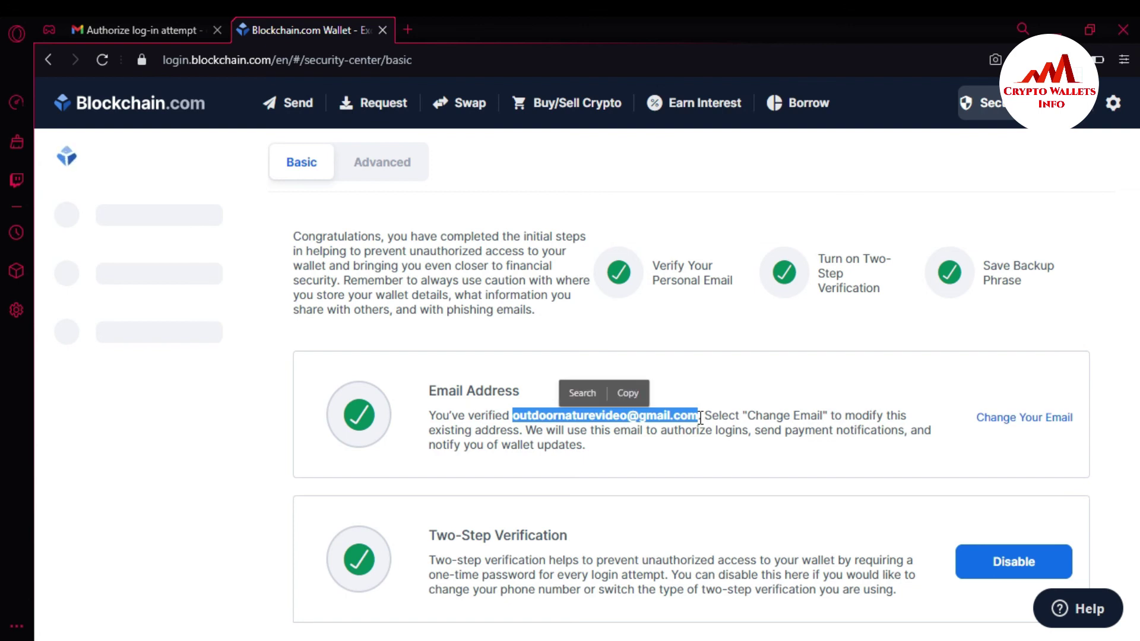
pyautogui.click(702, 368)
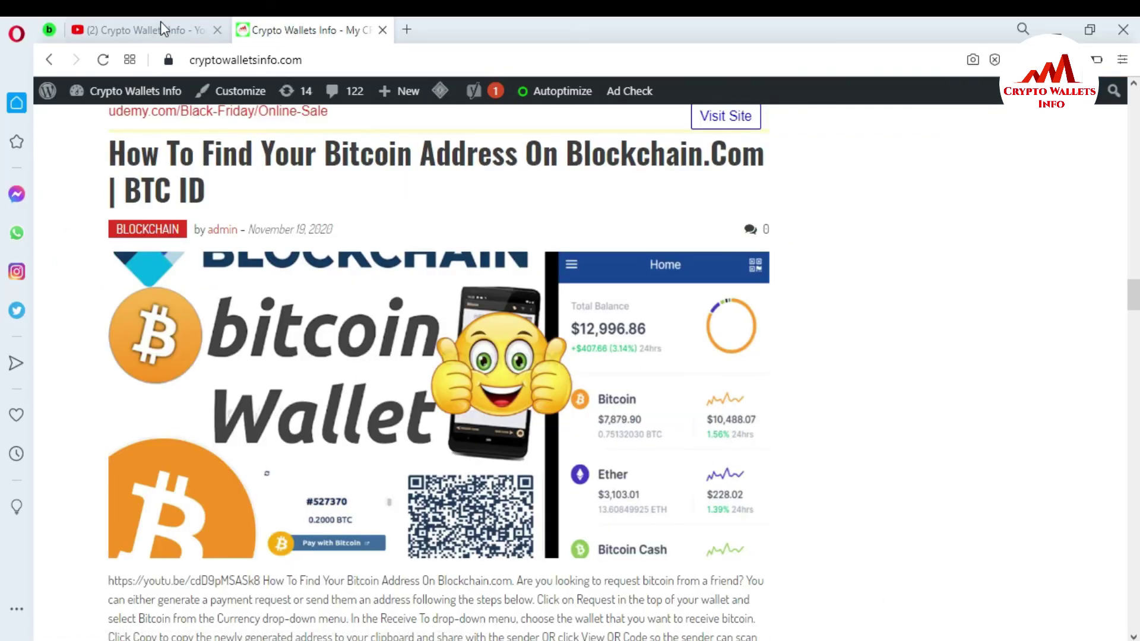
# Return to cryptowalletsinfo.com and scroll to the coin category menu and newest BLOCKCHAIN post.
pyautogui.click(159, 28)
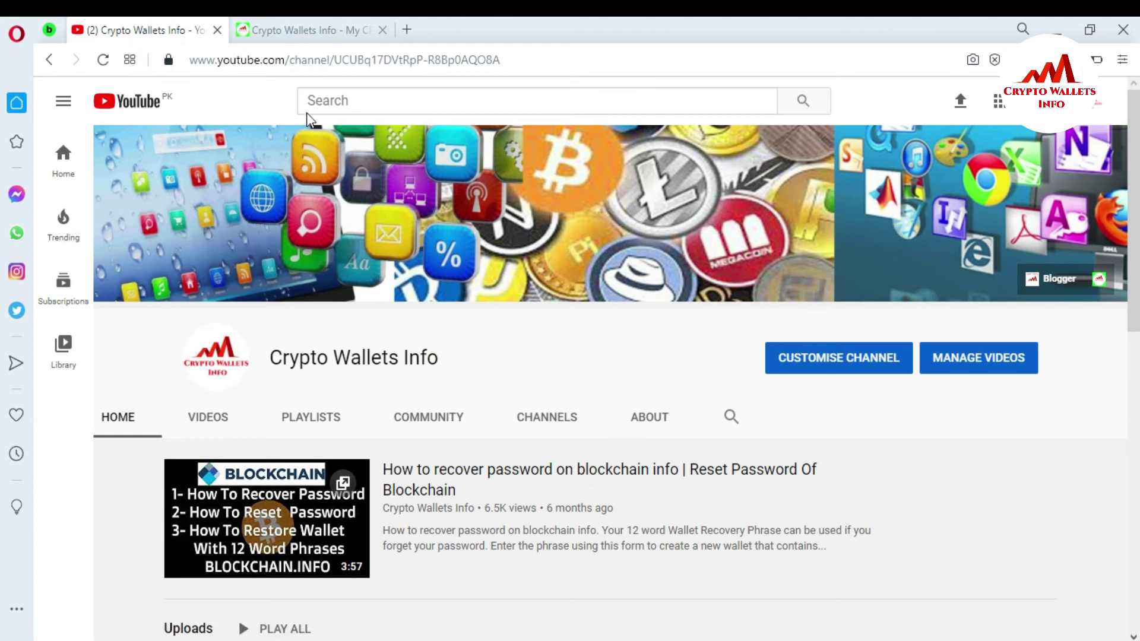
pyautogui.click(284, 23)
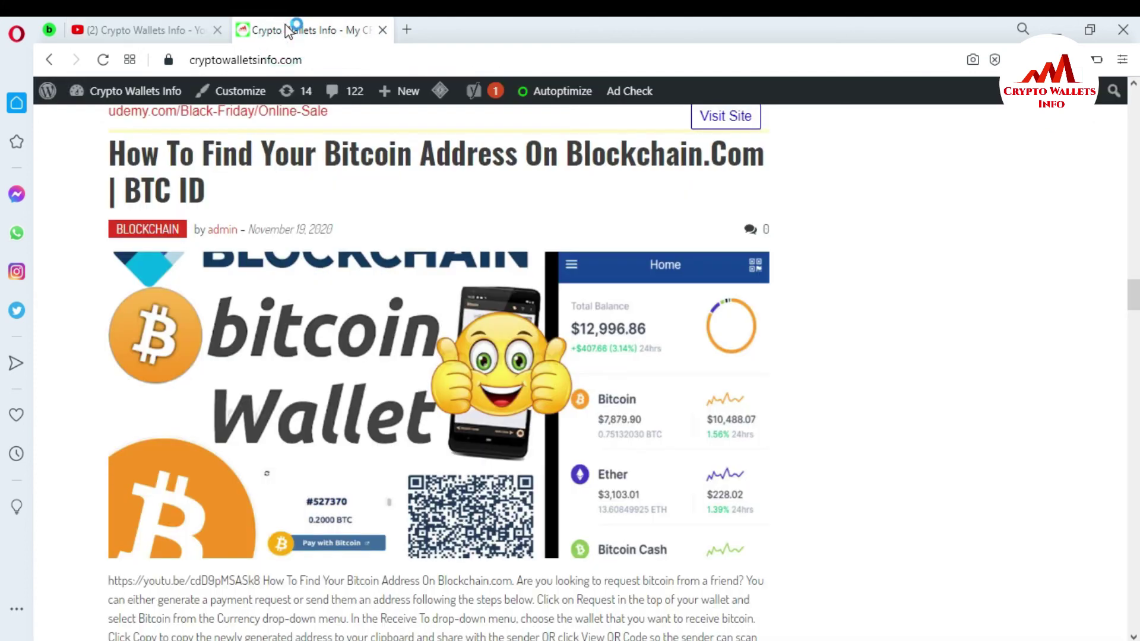
pyautogui.moveTo(1133, 295); pyautogui.dragTo(2, 118)
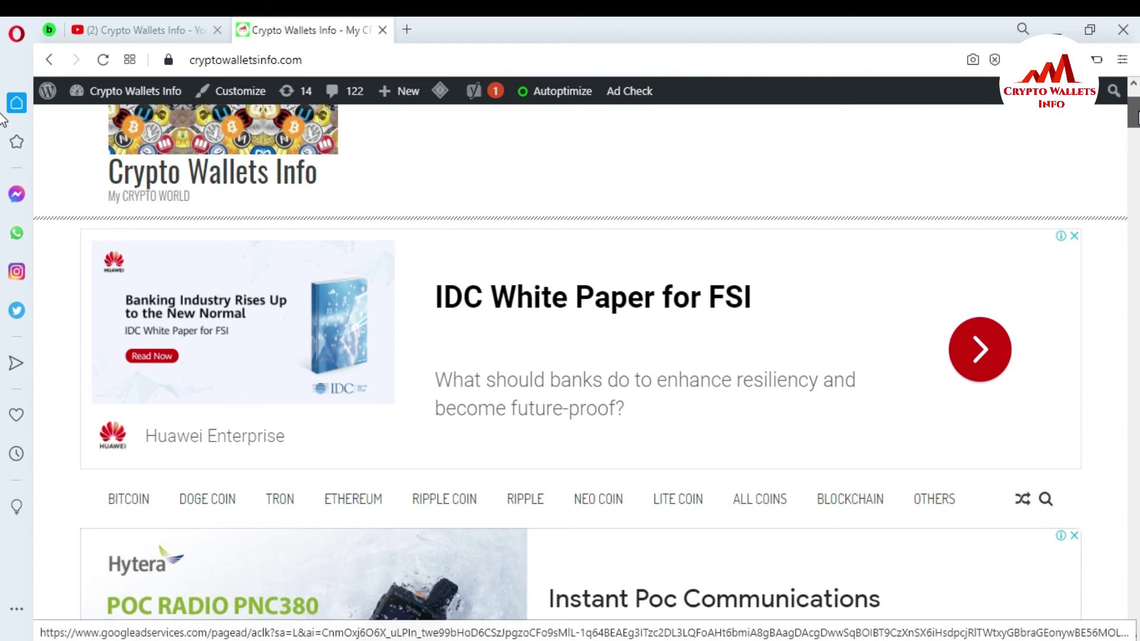
pyautogui.moveTo(3, 119); pyautogui.dragTo(3, 118)
pyautogui.moveTo(754, 509)
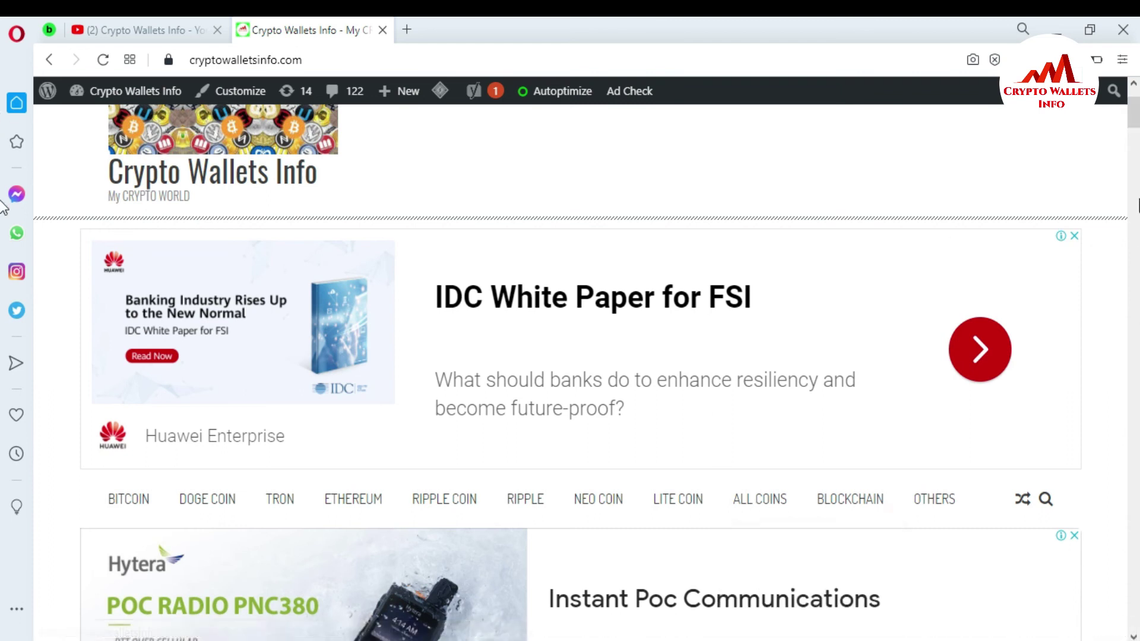
pyautogui.moveTo(1137, 126); pyautogui.dragTo(1137, 142)
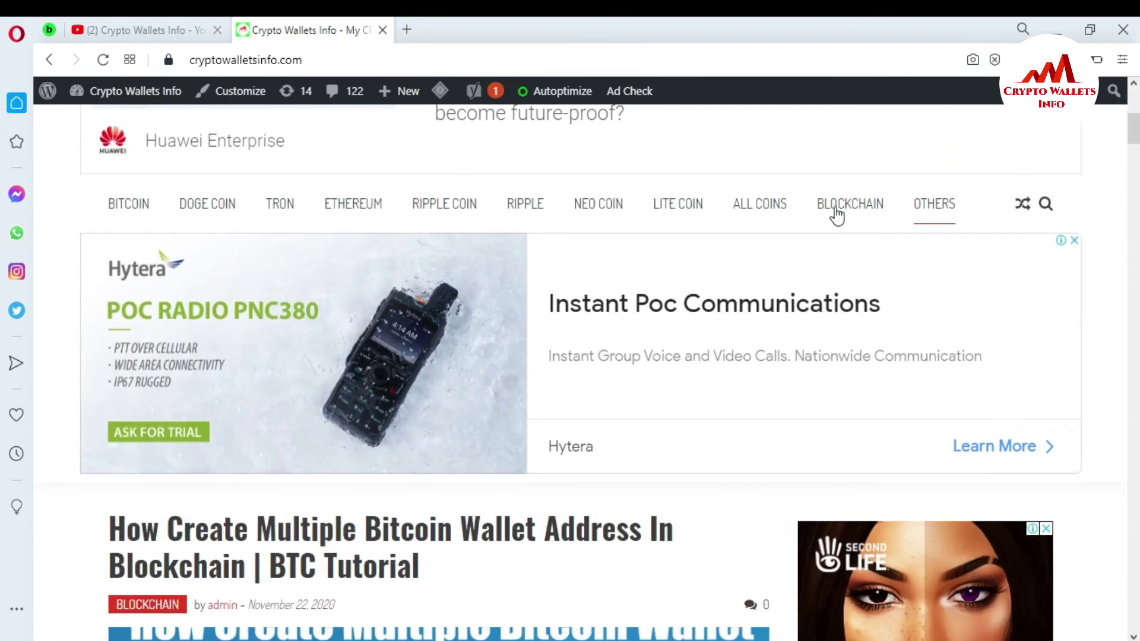
# Show the ALL COINS menu of wallet categories, from Exodus and Coinbase through Trust Wallet to Guarda Wallet.
pyautogui.moveTo(763, 218)
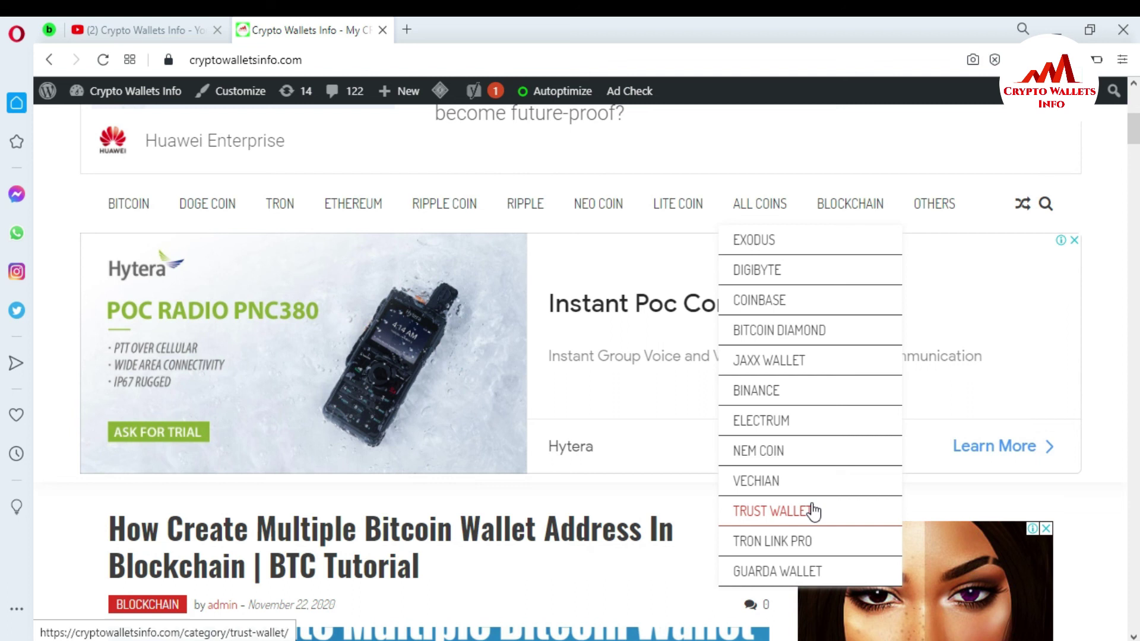
# Open the TRON LINK PRO category and scroll down to the Tron Wallet PIN recovery post.
pyautogui.click(782, 549)
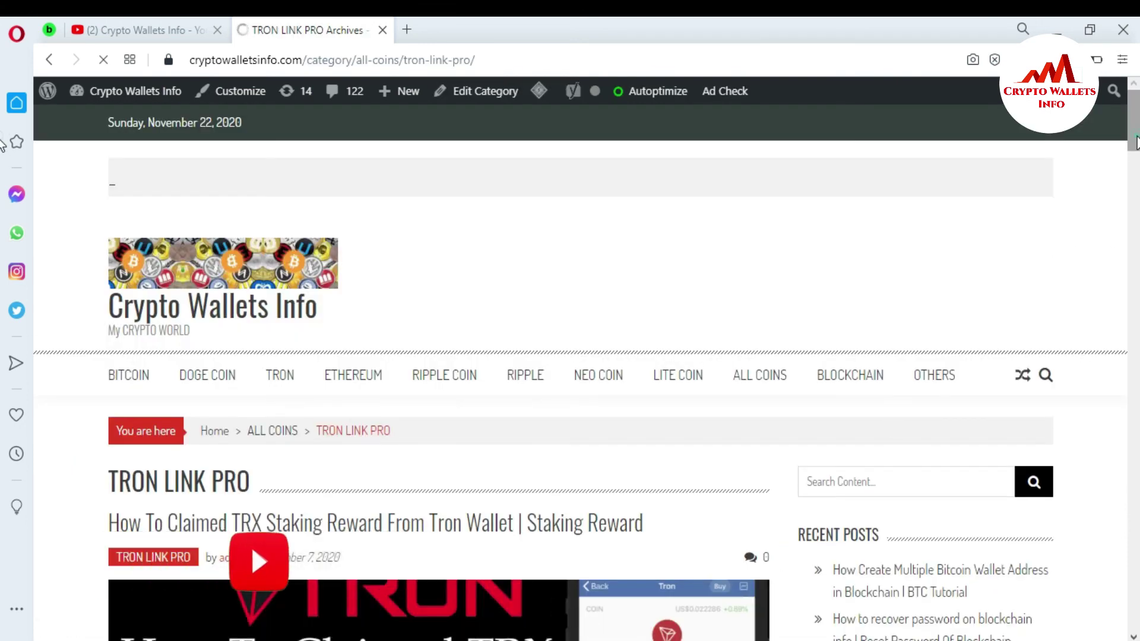
pyautogui.scroll(-5, 570, 238)
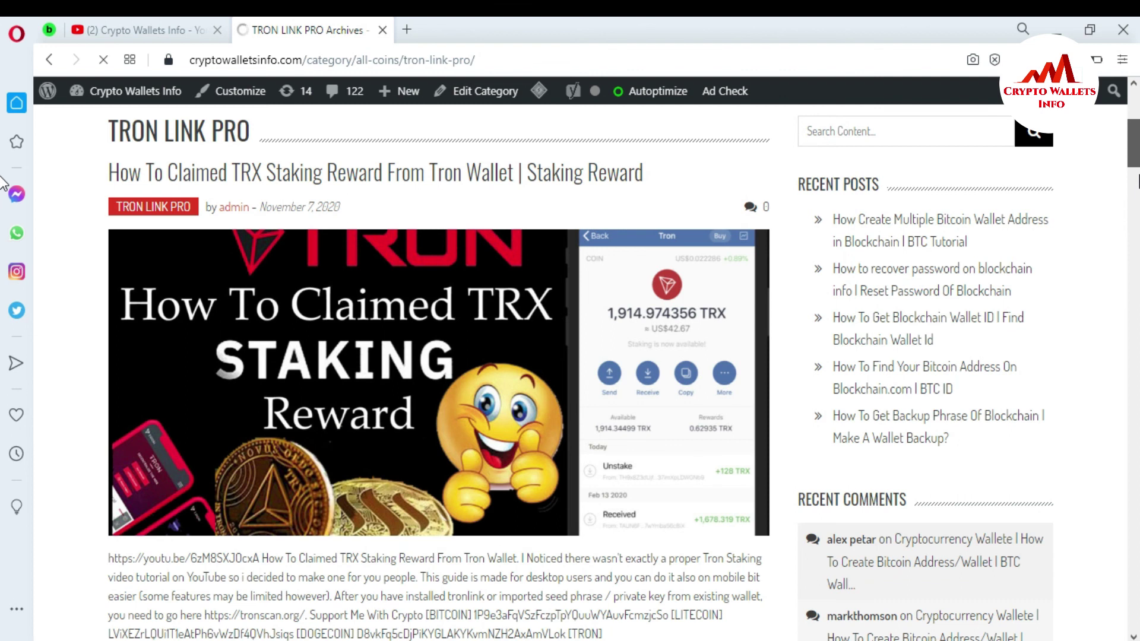
pyautogui.scroll(-1, 2, 189)
pyautogui.scroll(-9, 3, 196)
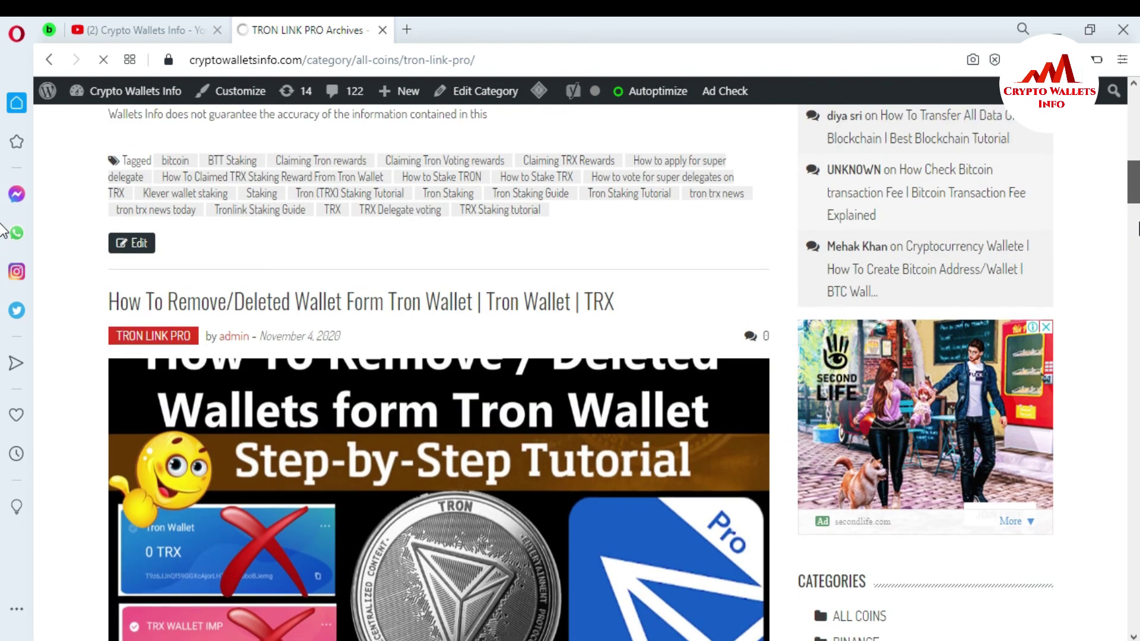
pyautogui.scroll(-12, 3, 285)
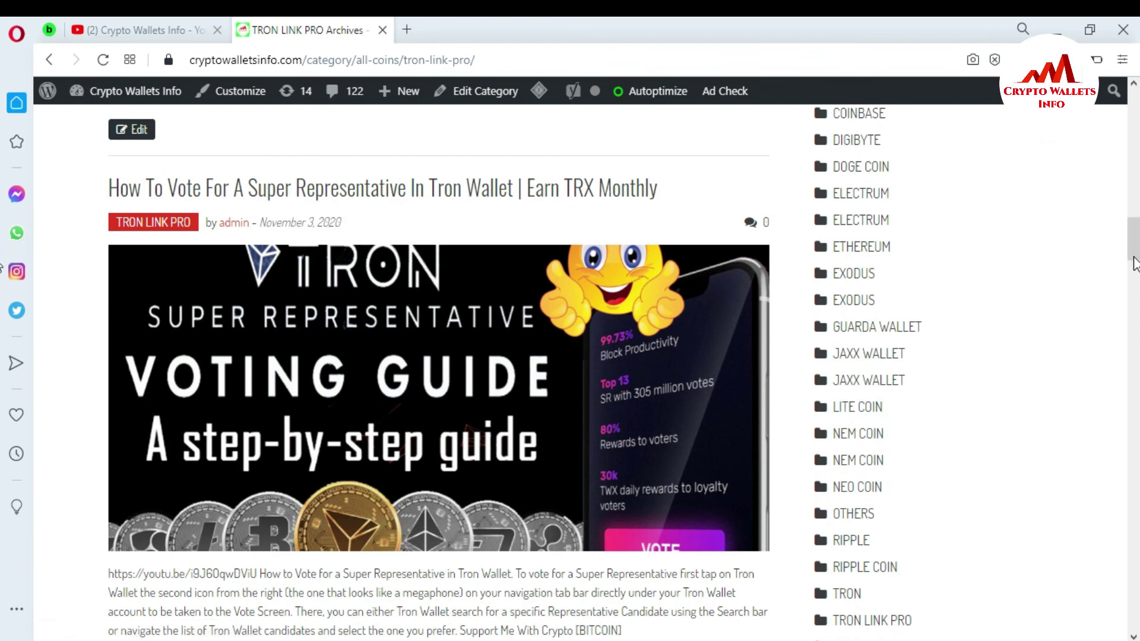
pyautogui.scroll(-7, 3, 285)
pyautogui.scroll(-1, 3, 284)
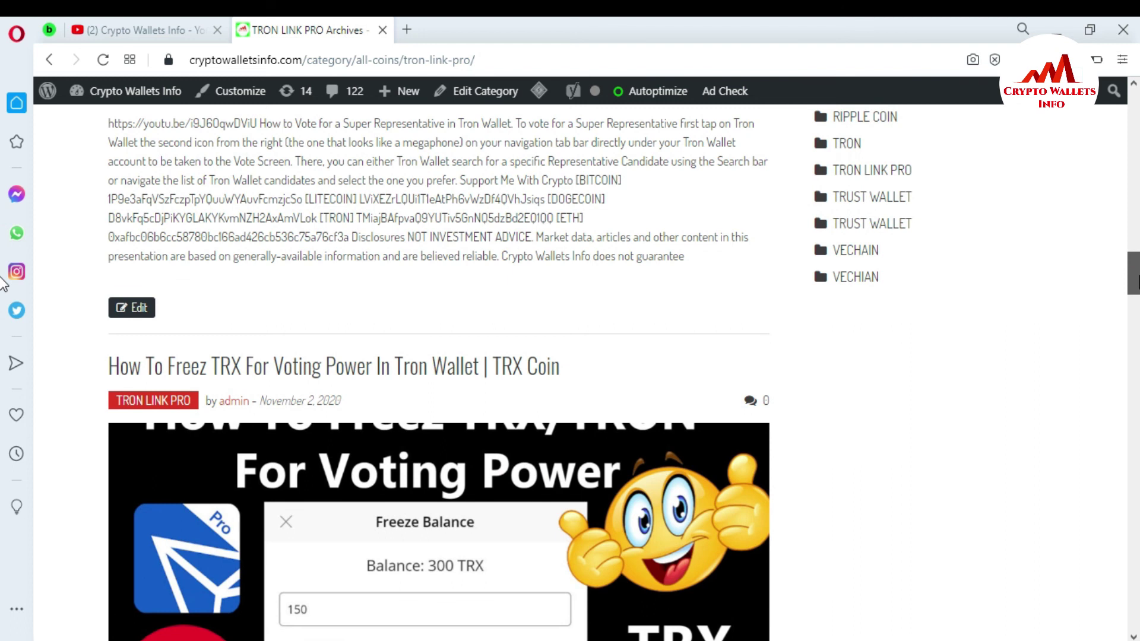
pyautogui.scroll(-15, 3, 285)
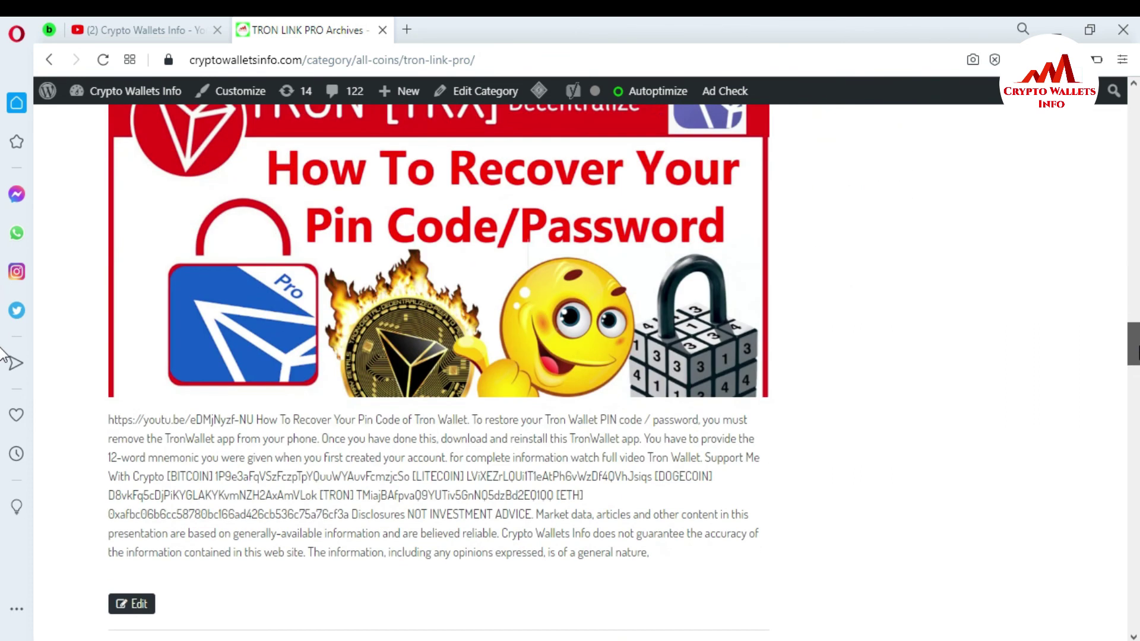